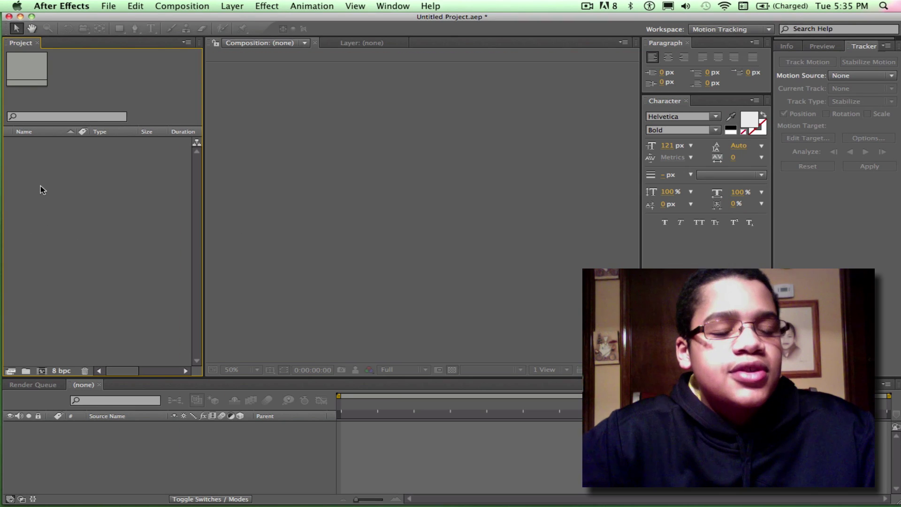
Step: Import the 1280x720, 24 fps City_Scene.mov clip from the FOOTAGE folder via File > Import > File
right_click(82, 263)
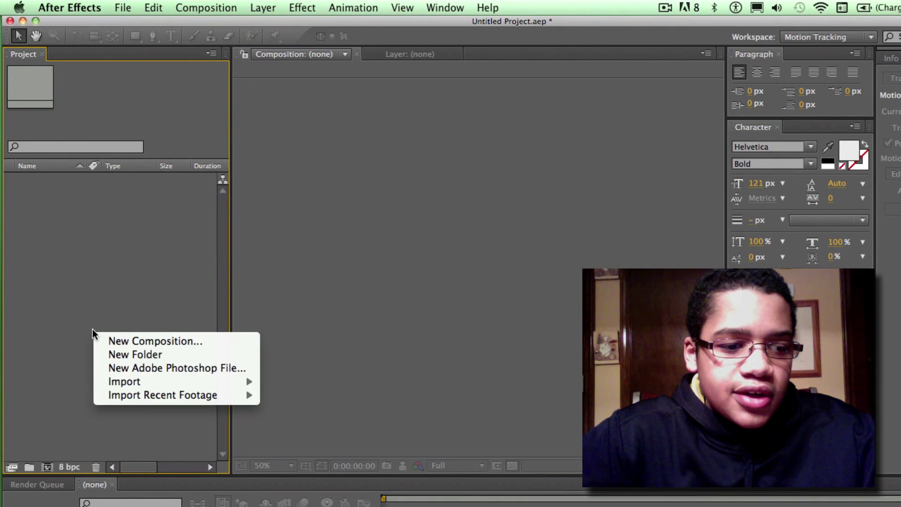
mouse_move(129, 382)
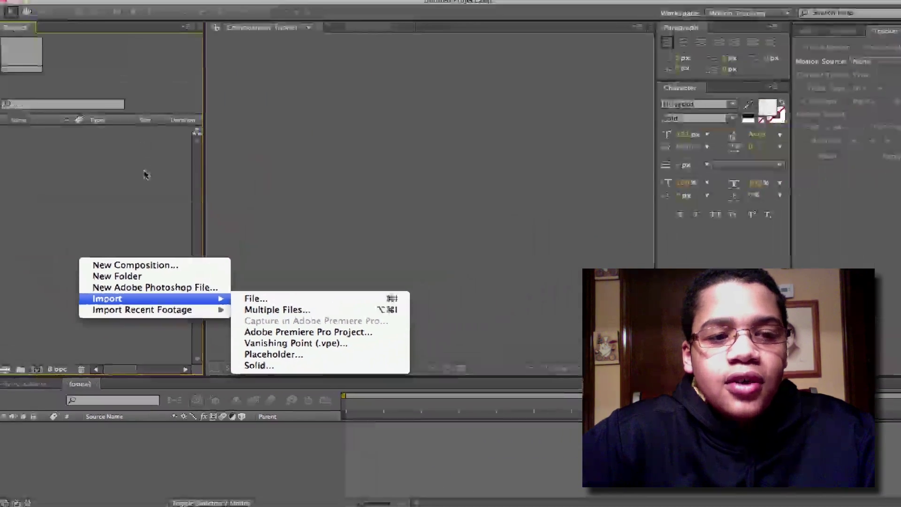
click(145, 171)
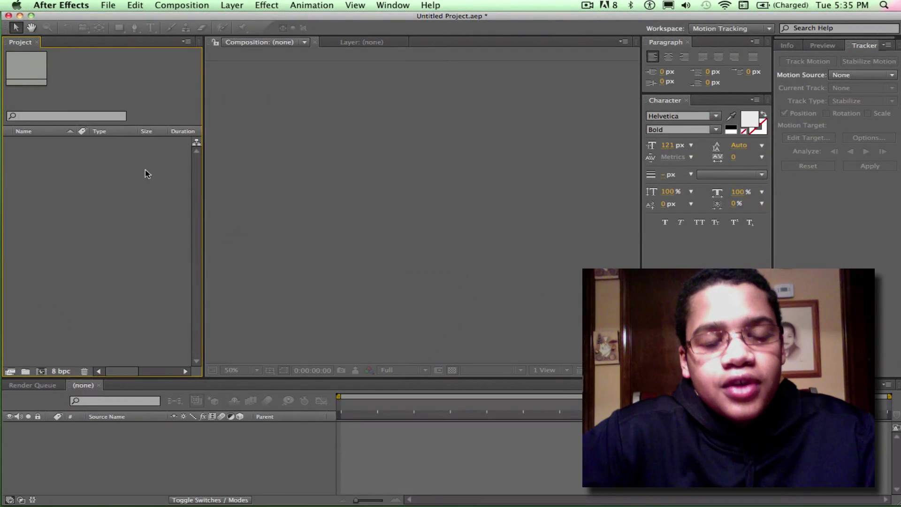
click(109, 4)
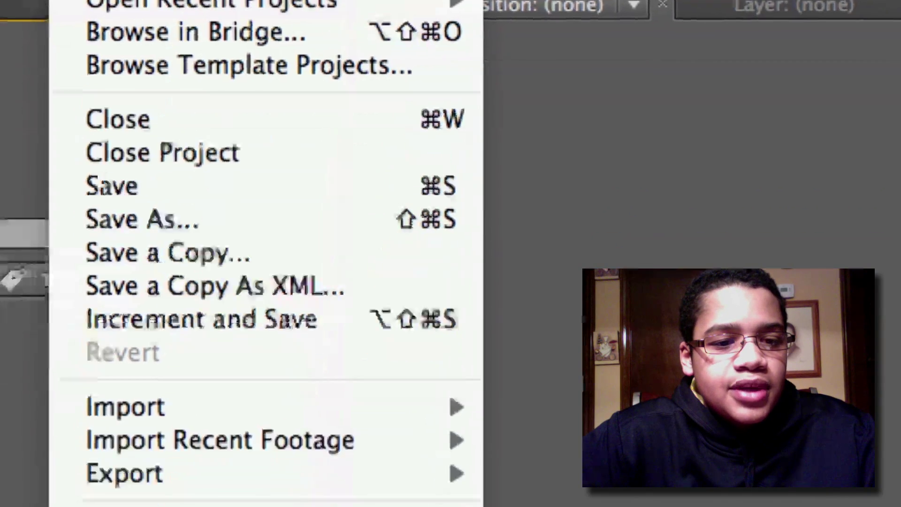
mouse_move(186, 486)
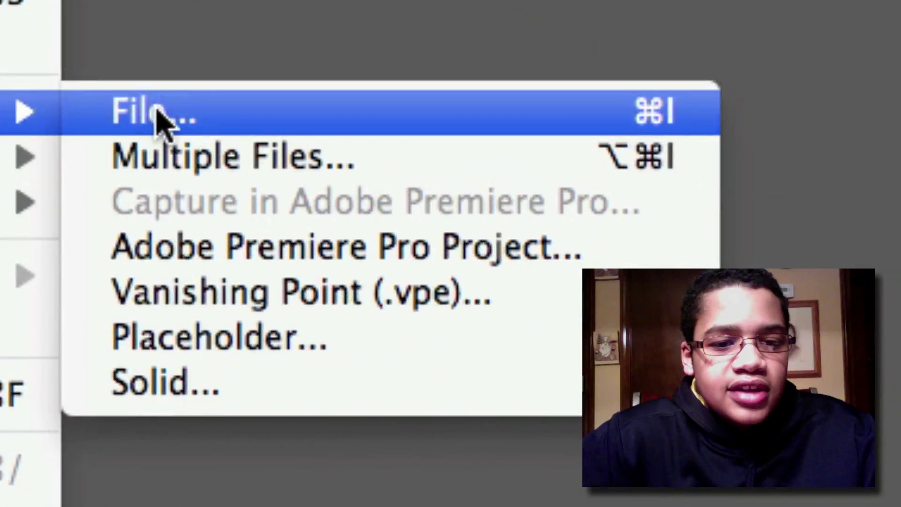
click(158, 112)
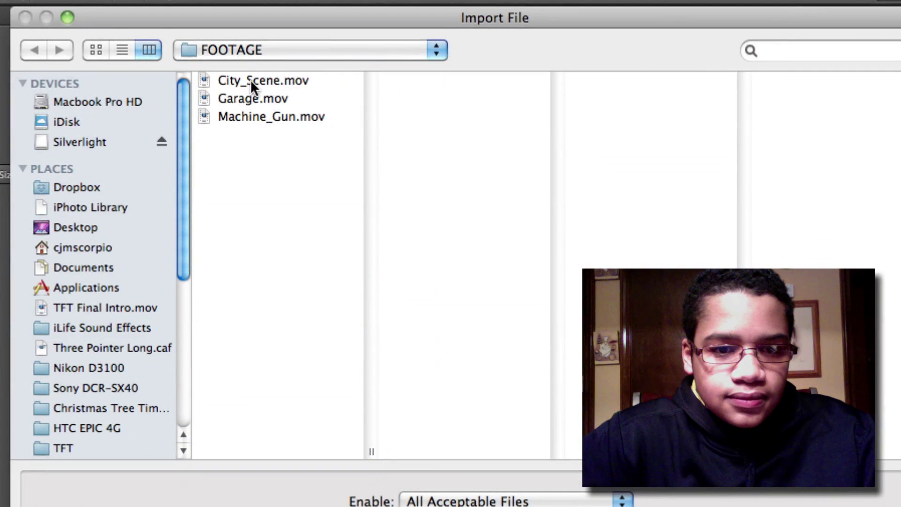
click(251, 81)
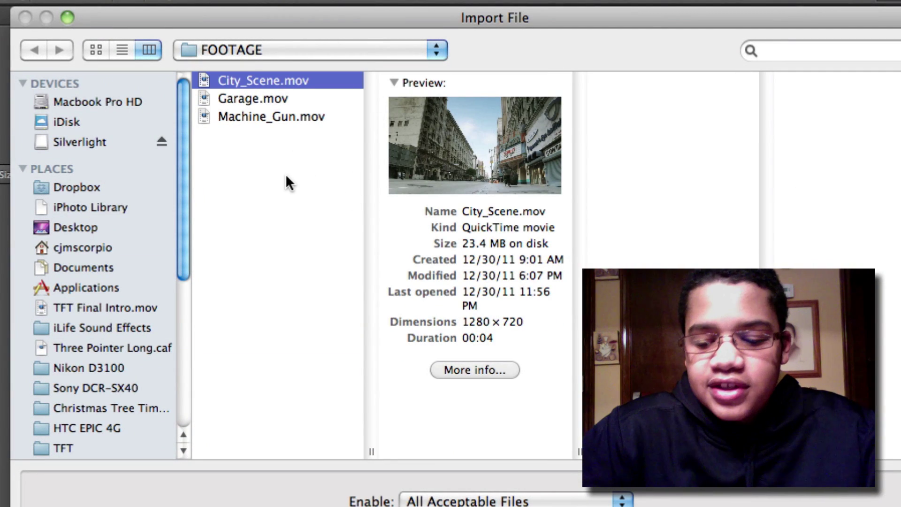
key(Return)
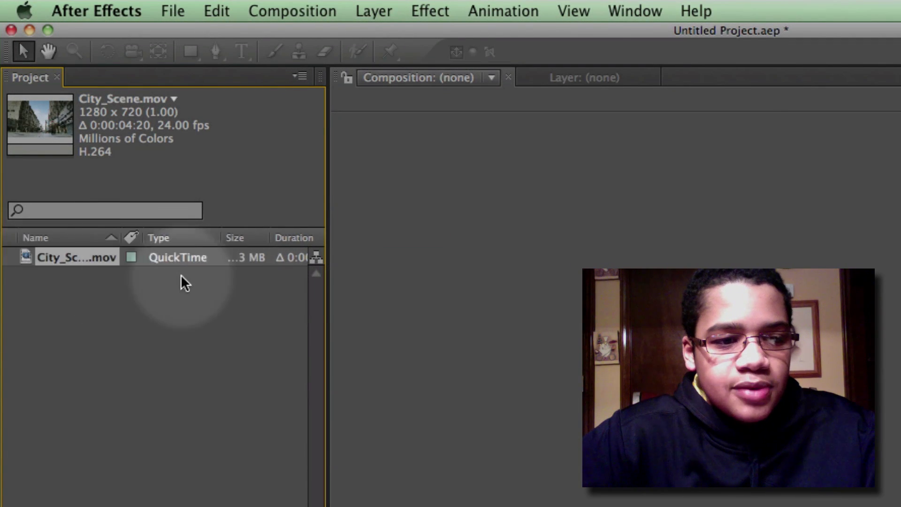
Step: Drag City_Scene.mov into the empty Timeline to build a City_Scene composition from it
drag(58, 252, 330, 506)
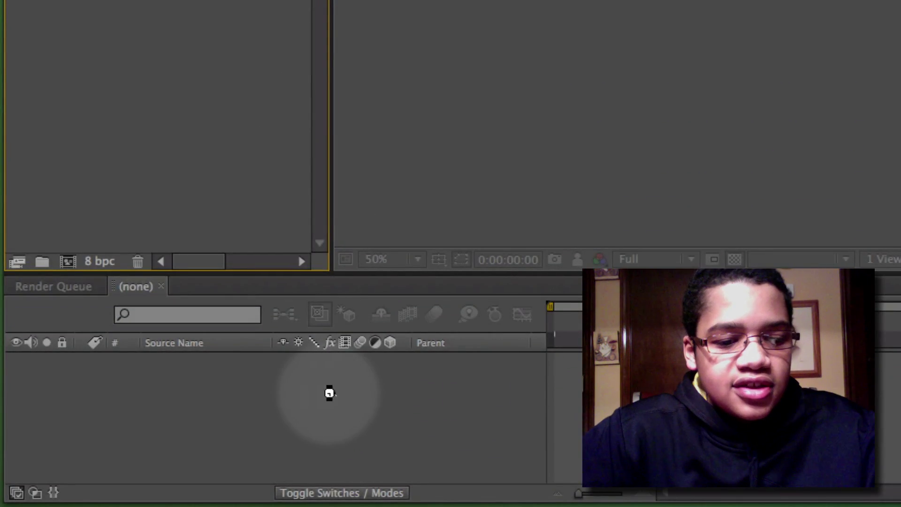
drag(329, 393, 328, 392)
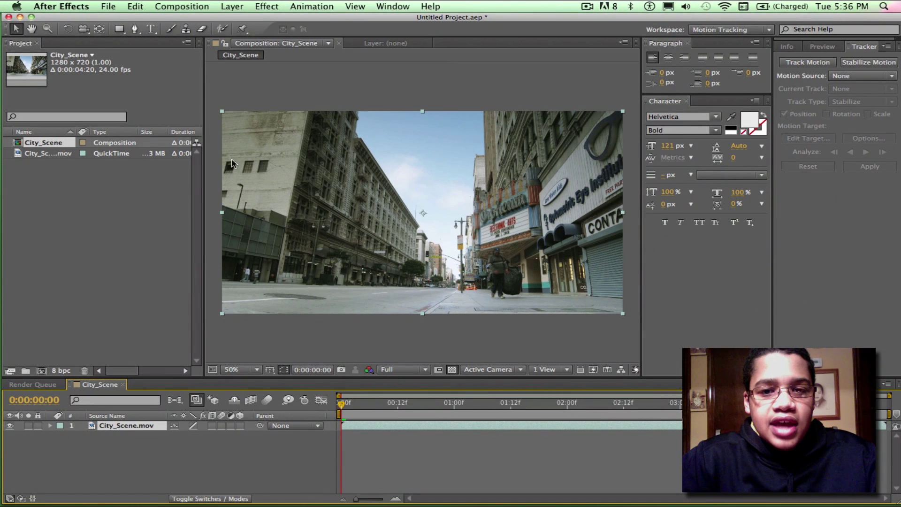
Step: Apply Effect > Video Copilot > Twitch to the clip and expand its Amount (100) and speed (5) sliders
click(267, 6)
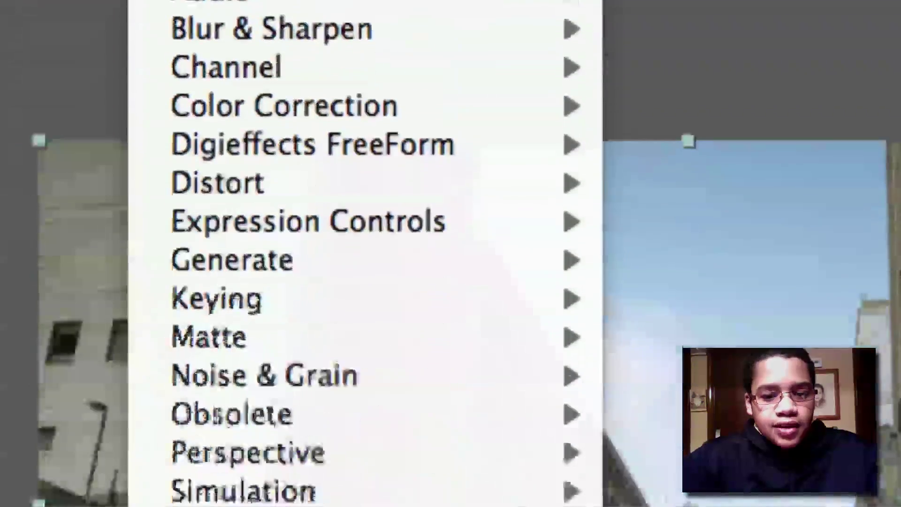
mouse_move(266, 427)
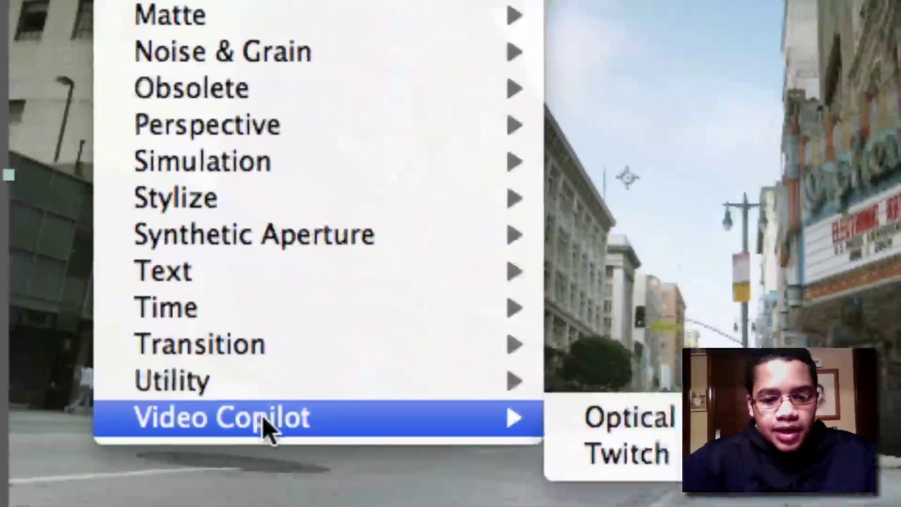
click(438, 312)
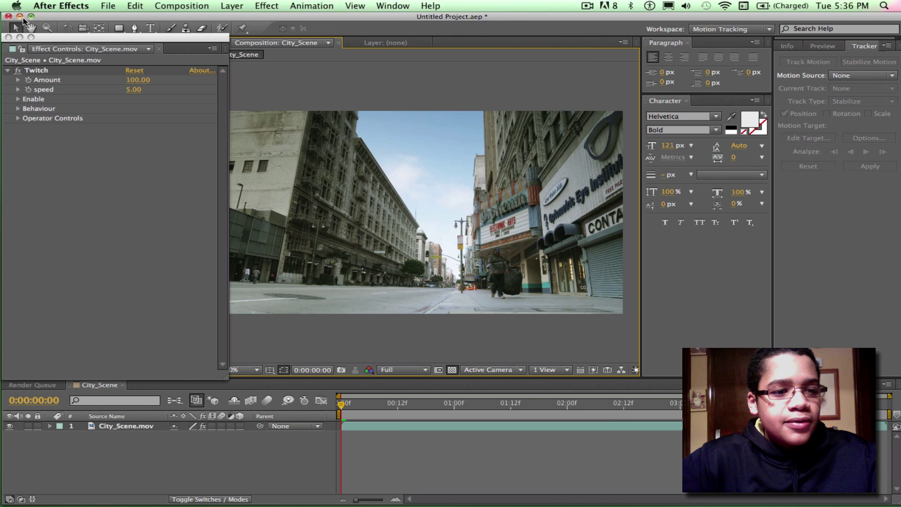
click(18, 80)
click(18, 89)
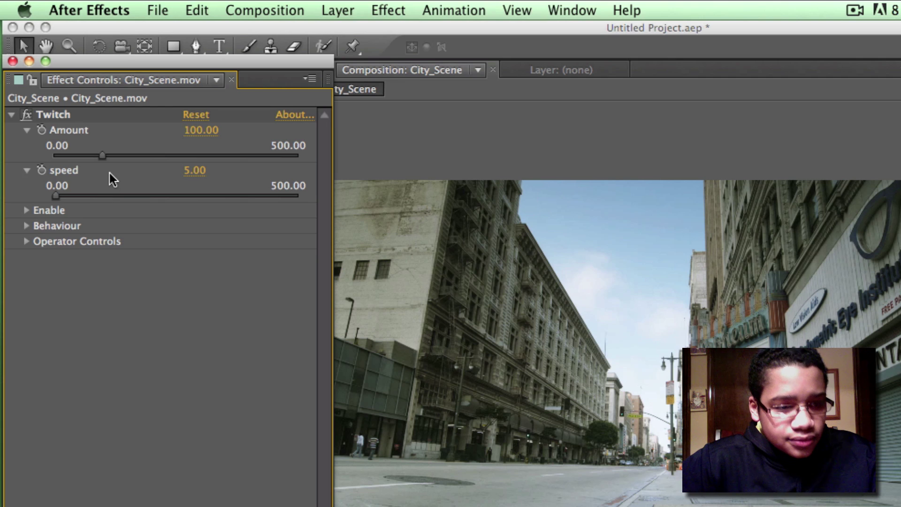
Step: Set the Twitch Amount and speed sliders to 37.17
drag(89, 153, 72, 154)
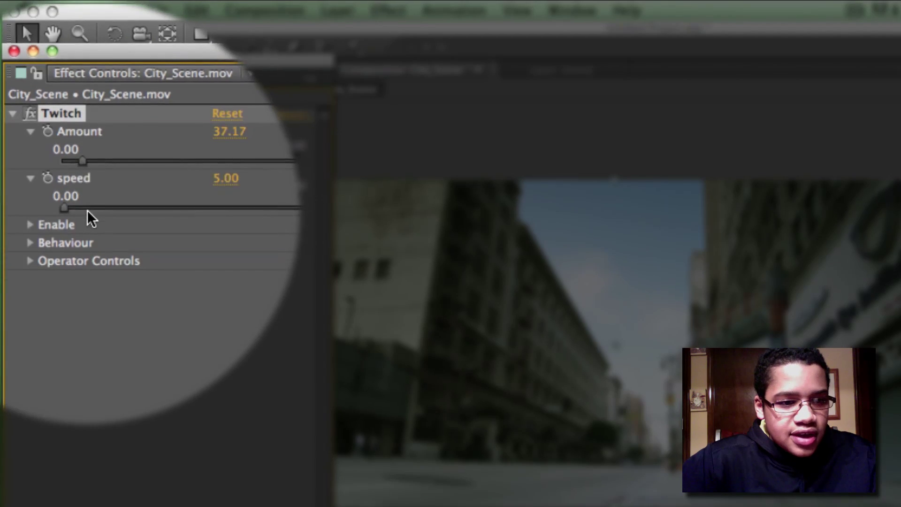
click(74, 197)
drag(85, 210, 82, 209)
Step: Expand Twitch Enable and tick the Blur, Color, Time and Slide options
click(30, 227)
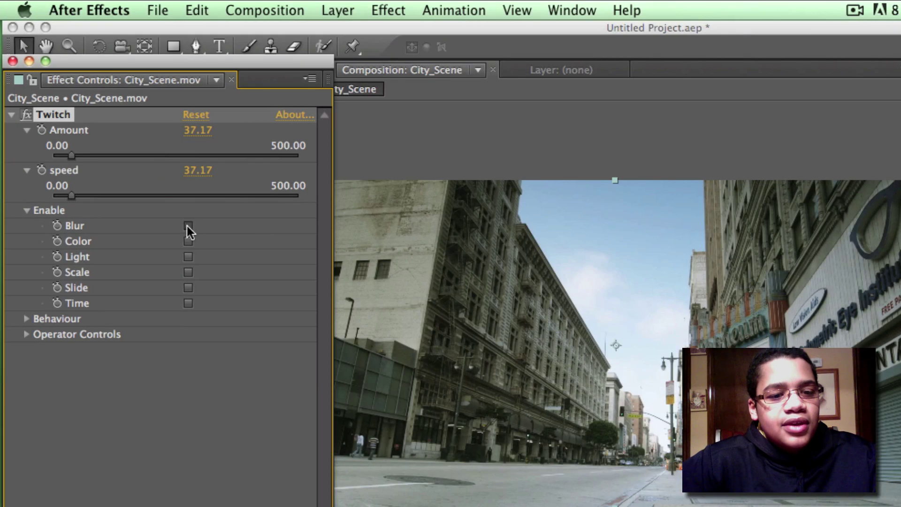
click(188, 226)
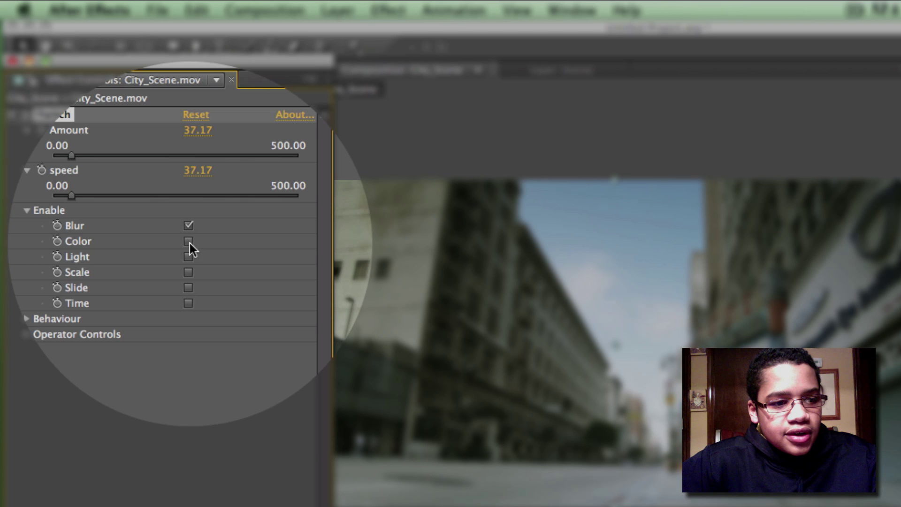
click(189, 241)
click(188, 303)
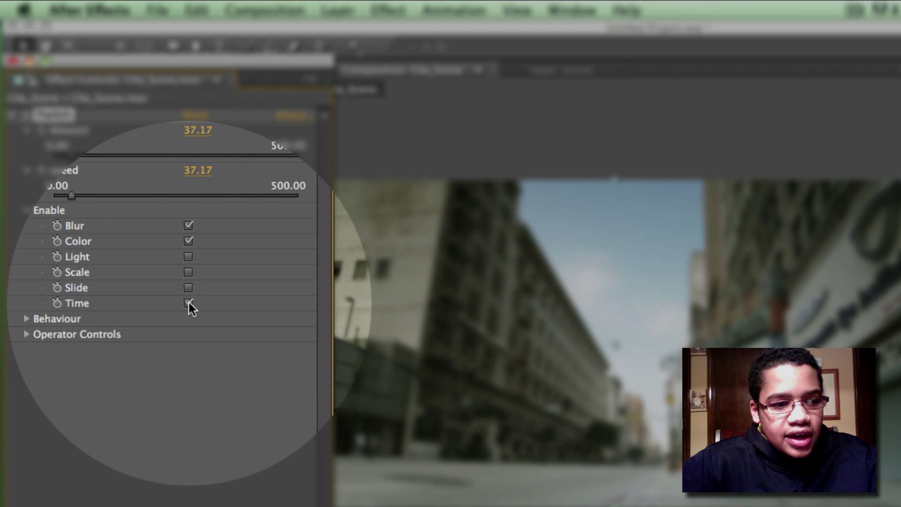
click(188, 286)
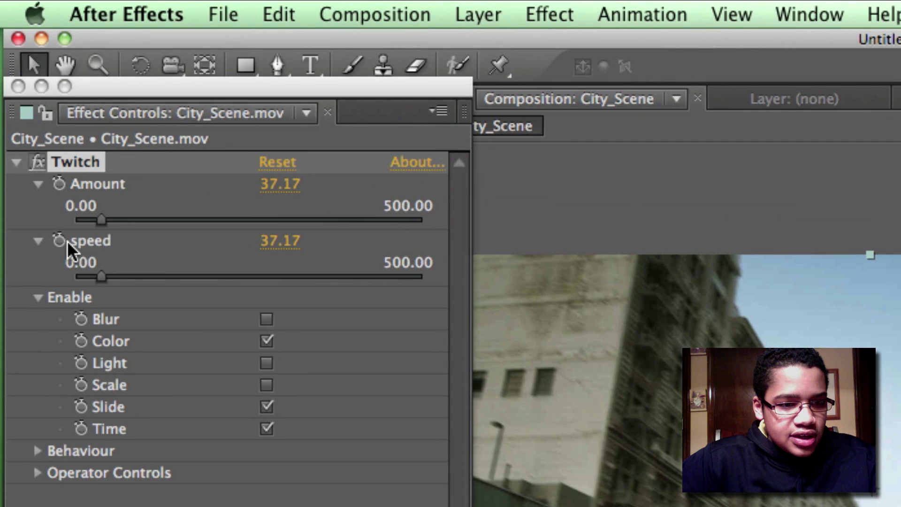
Step: Lower Twitch speed to 16, then preview the clip from frame 0 and stop playback
click(281, 244)
drag(281, 244, 252, 253)
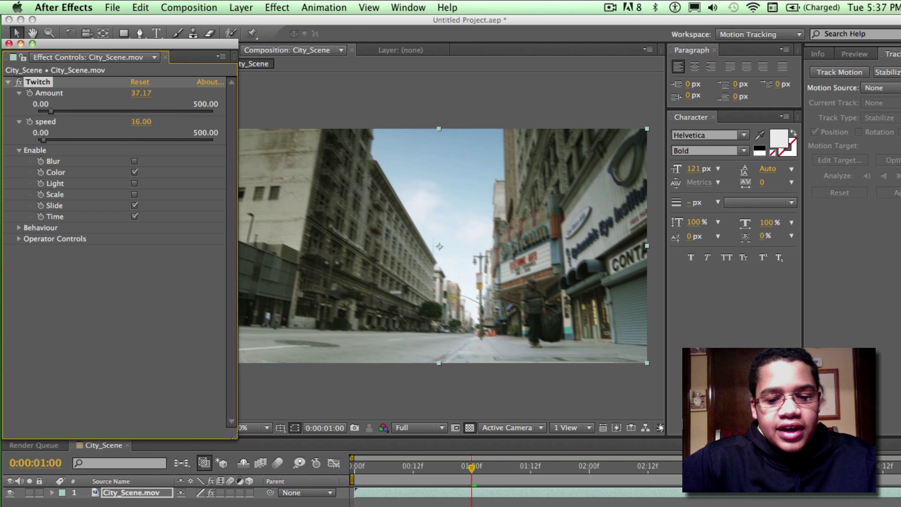
drag(413, 466, 353, 466)
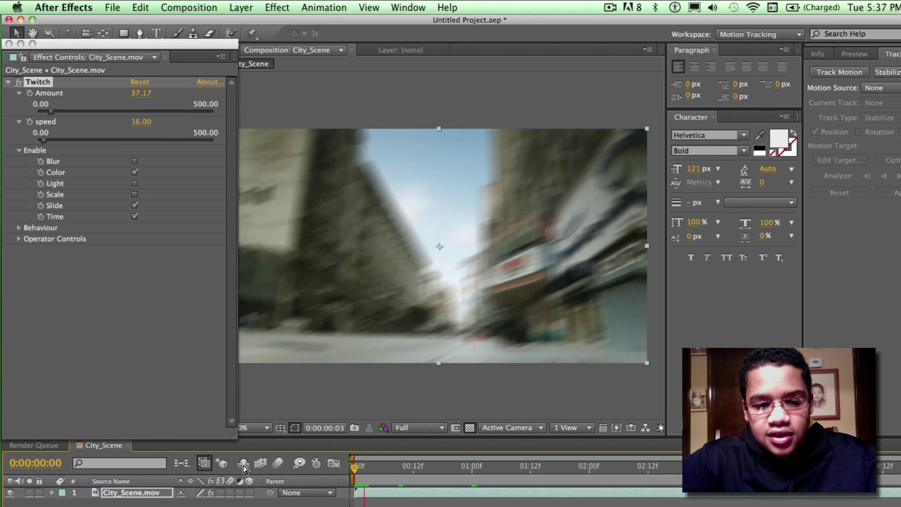
key(space)
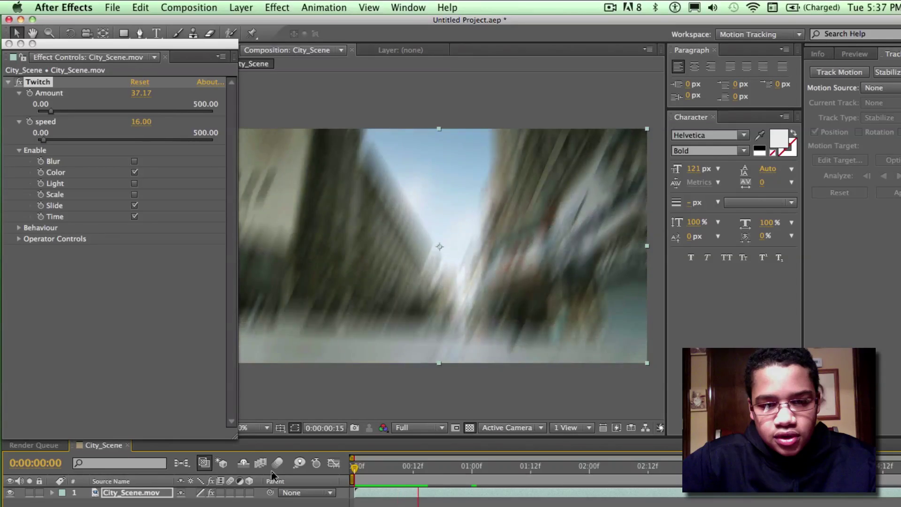
key(space)
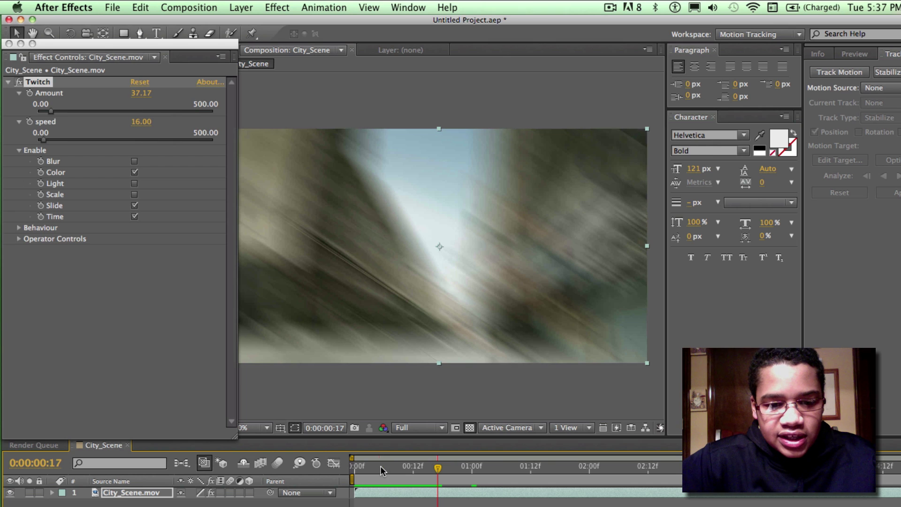
Step: At frame 0, set starting keyframes for Twitch Color, Slide, Time, Amount and speed
drag(382, 466, 255, 469)
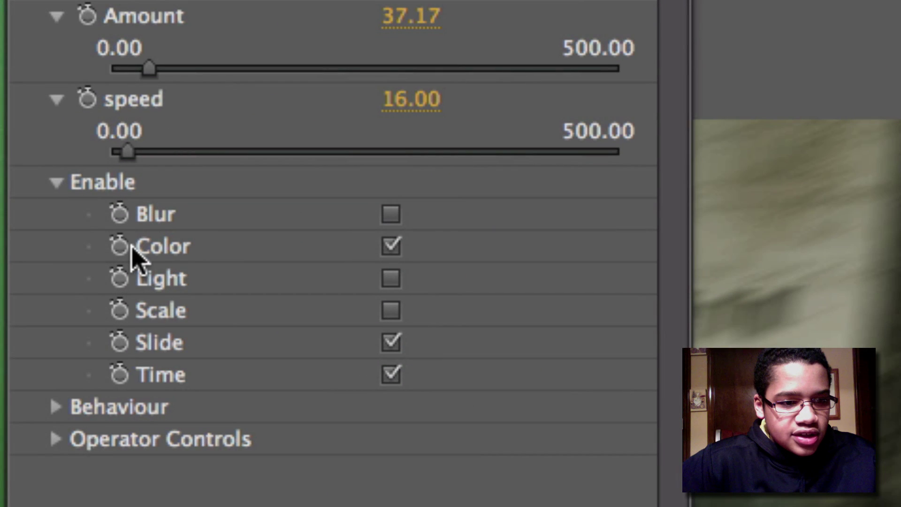
click(85, 214)
click(119, 342)
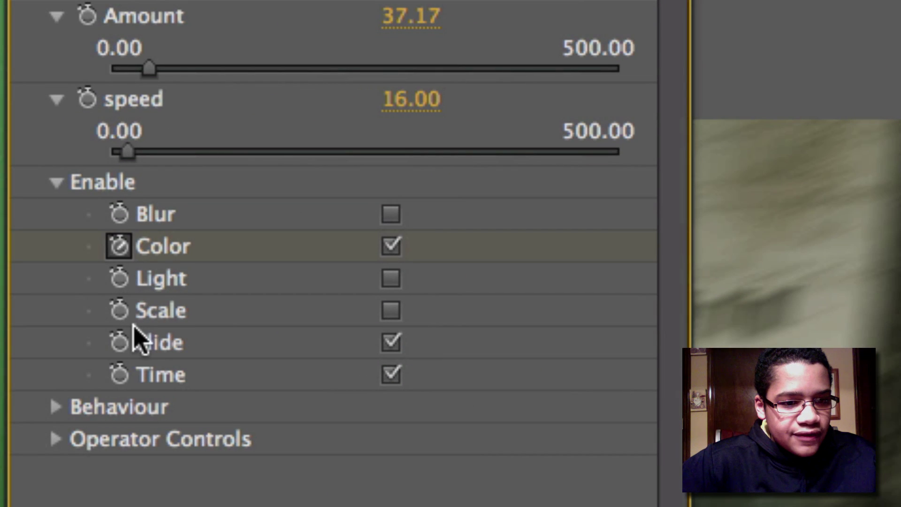
click(119, 376)
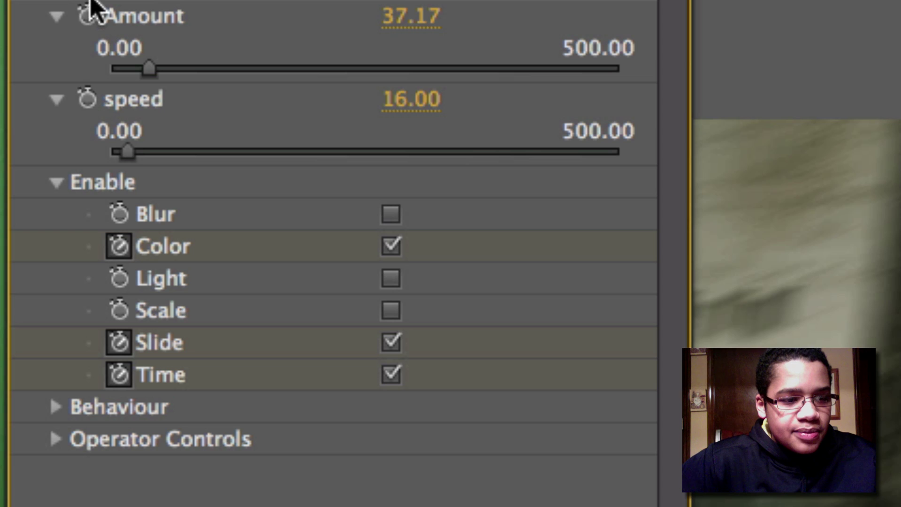
click(86, 17)
click(87, 99)
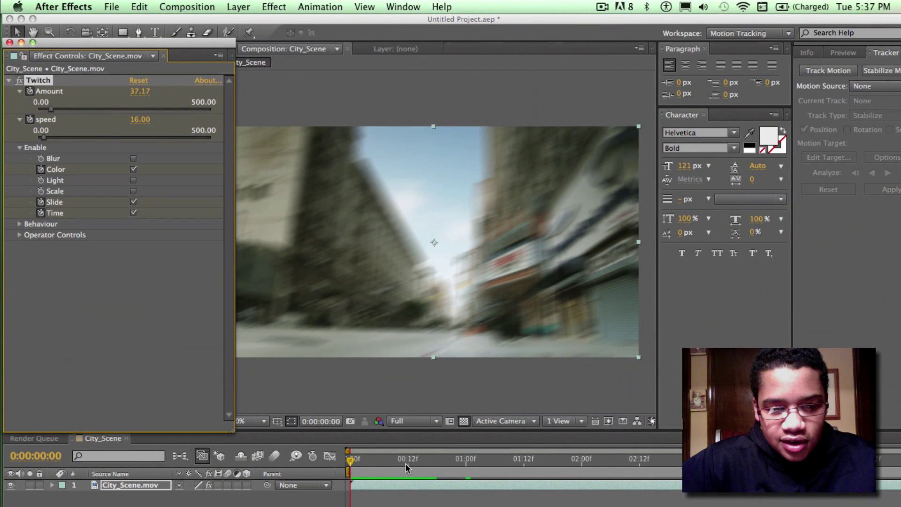
Step: At the one-second mark, keyframe Twitch Amount to 87.36 and speed to 92.94
click(465, 462)
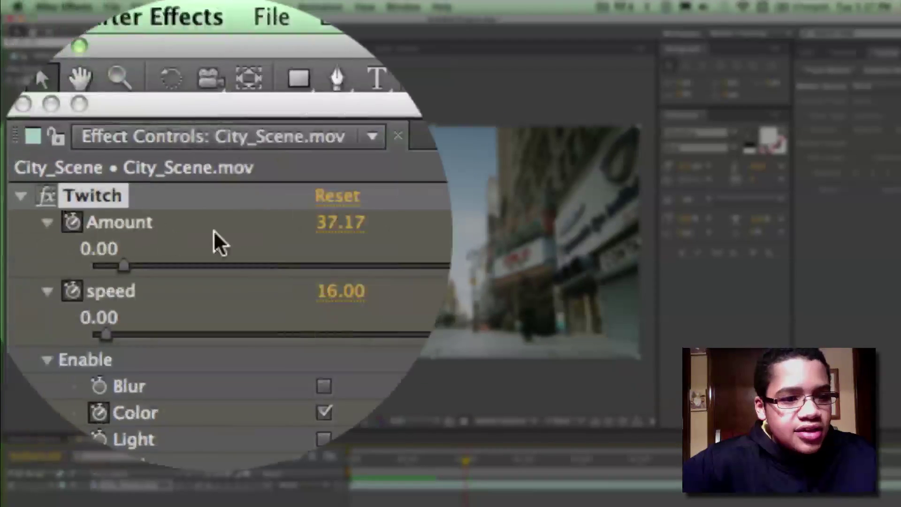
mouse_move(173, 236)
mouse_down()
mouse_move(201, 236)
mouse_move(165, 236)
mouse_up()
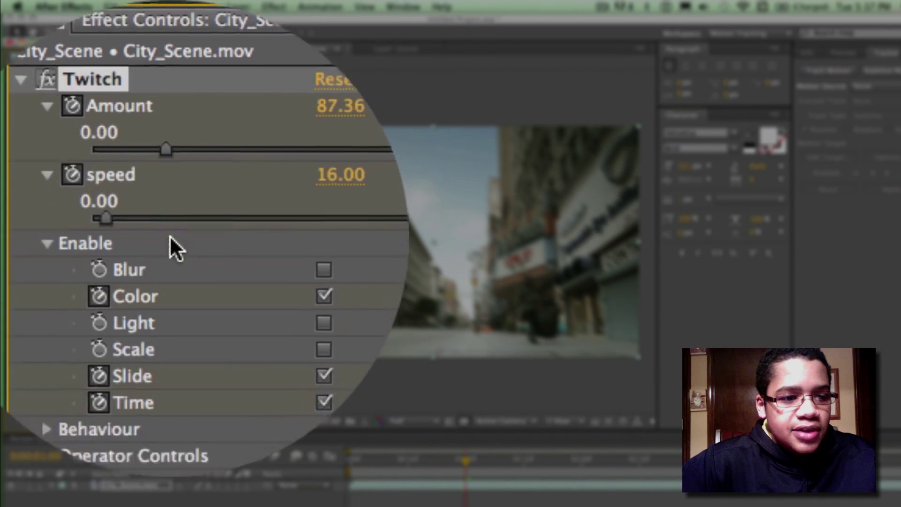
click(170, 304)
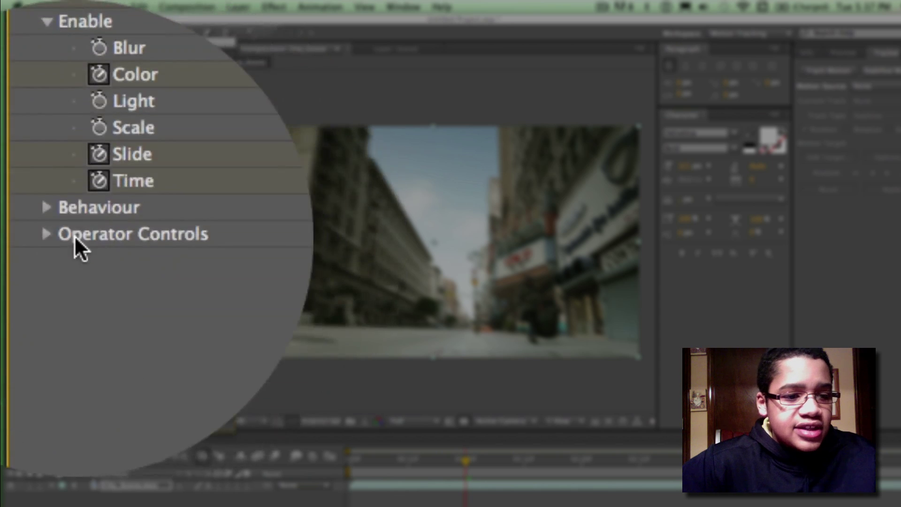
click(43, 237)
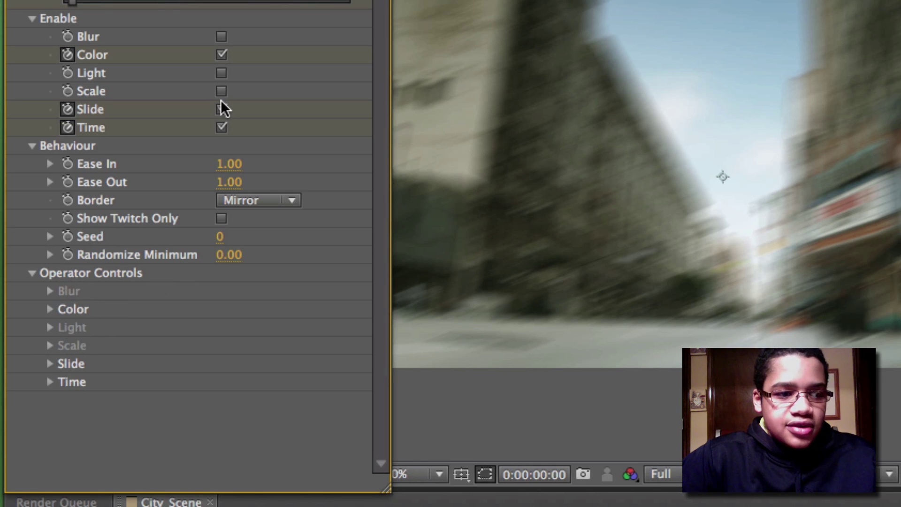
Step: Change the Twitch Colorize tint from orange to light blue 23B2F5 and preview the clip
click(221, 36)
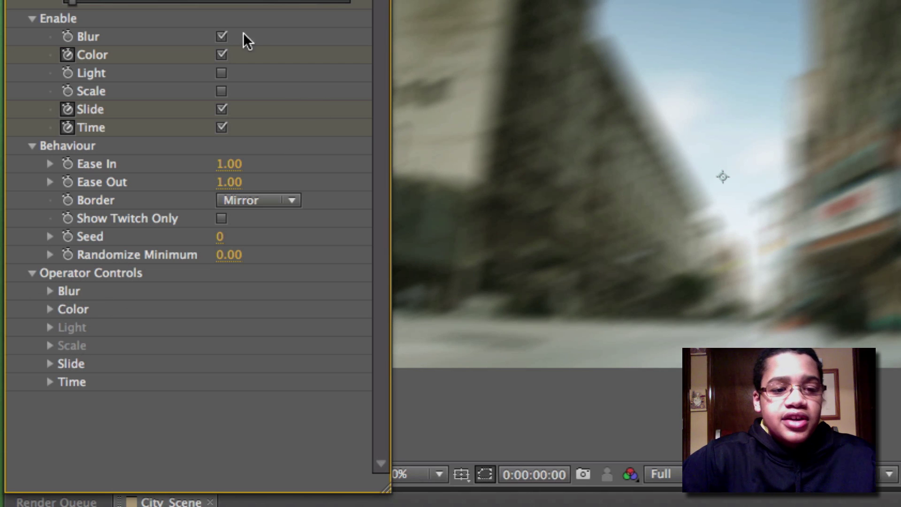
click(221, 37)
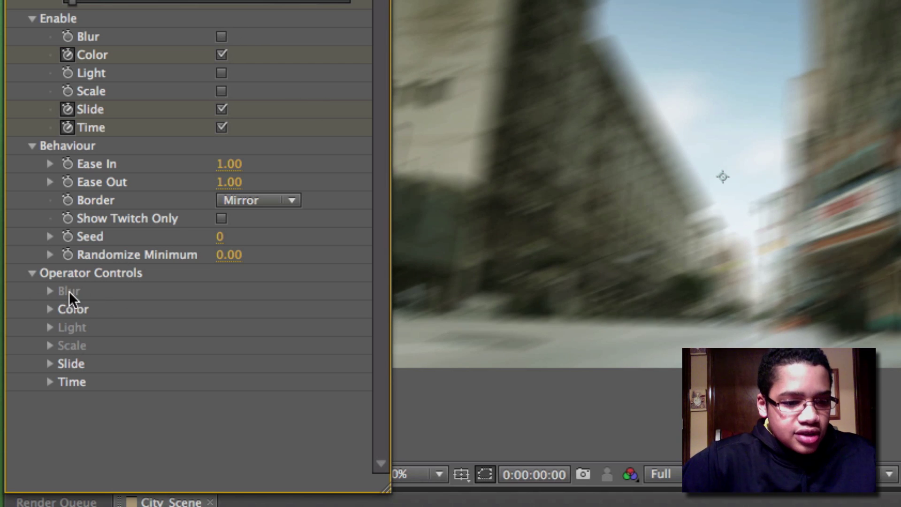
click(50, 310)
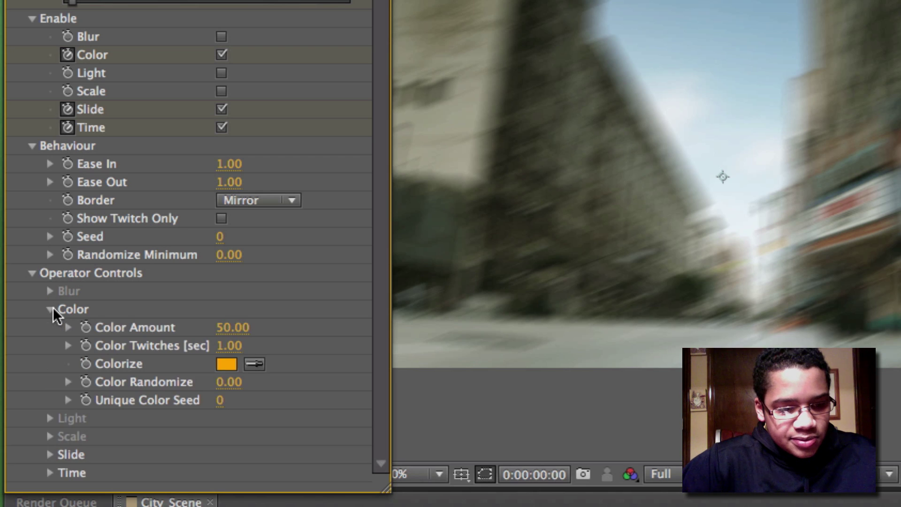
click(232, 365)
drag(237, 376, 259, 404)
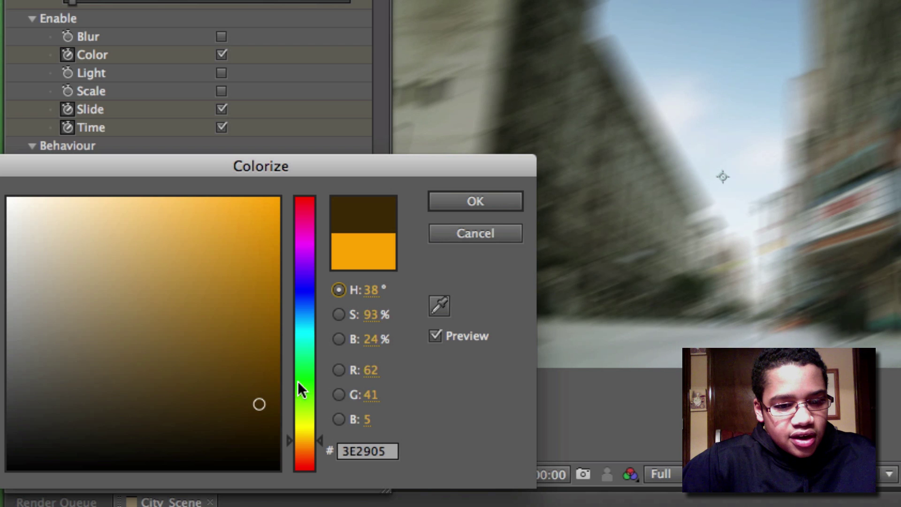
drag(310, 391, 306, 472)
click(308, 338)
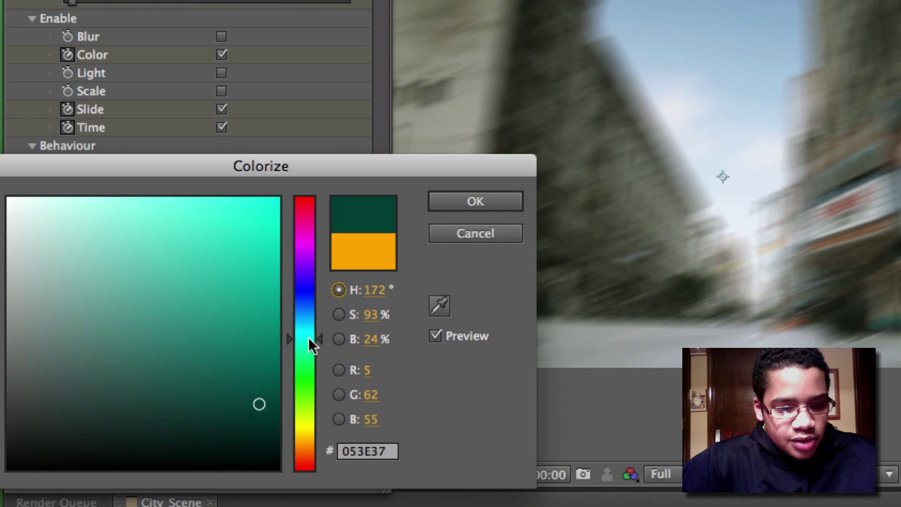
drag(308, 337, 241, 208)
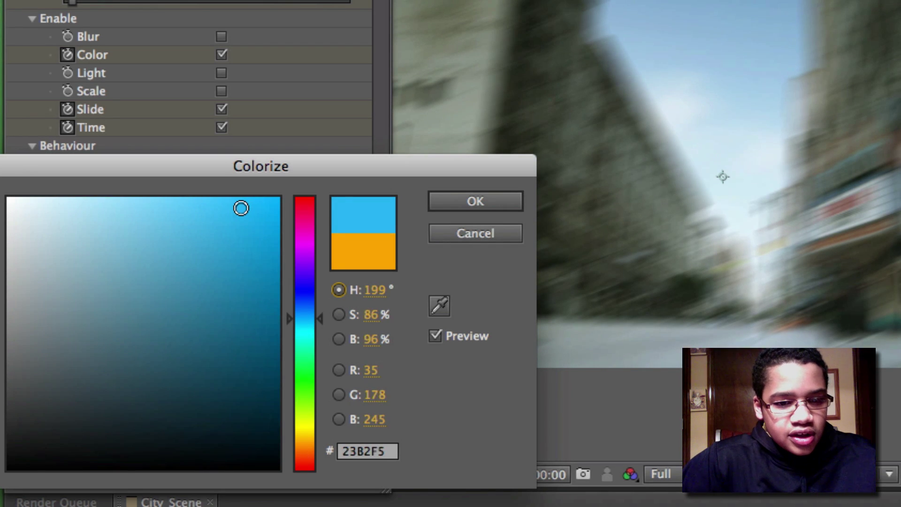
key(Return)
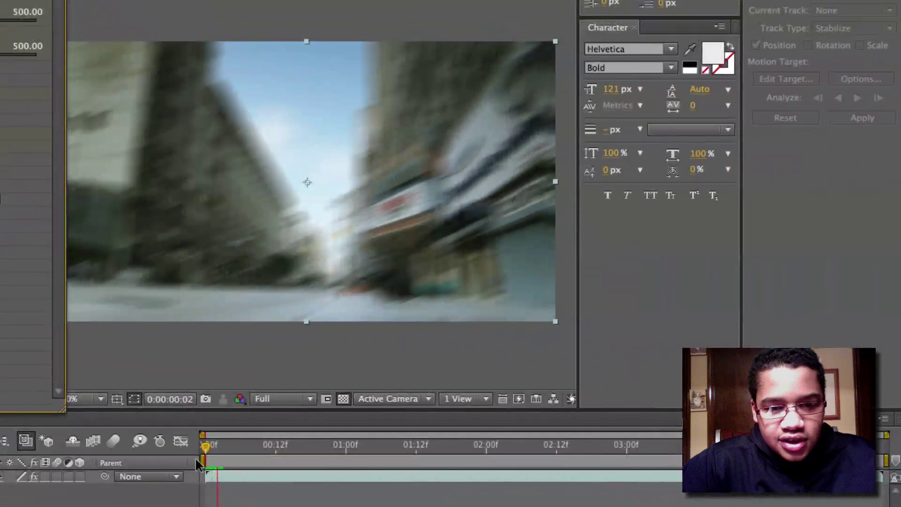
key(space)
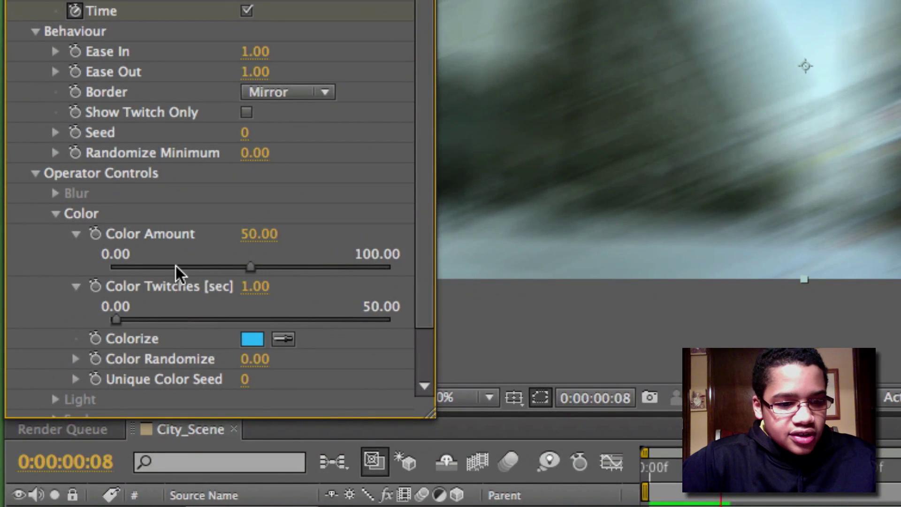
Step: Set the Twitch Color Amount slider to 94.47
click(177, 267)
click(322, 266)
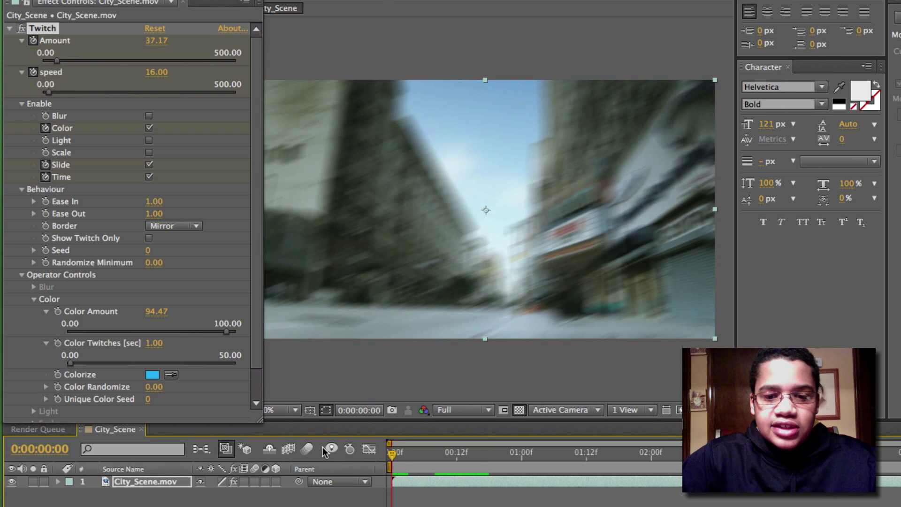
Step: Expand the Color Randomize, Unique Color Seed and Slide operator settings
scroll(12, 262, down, 2)
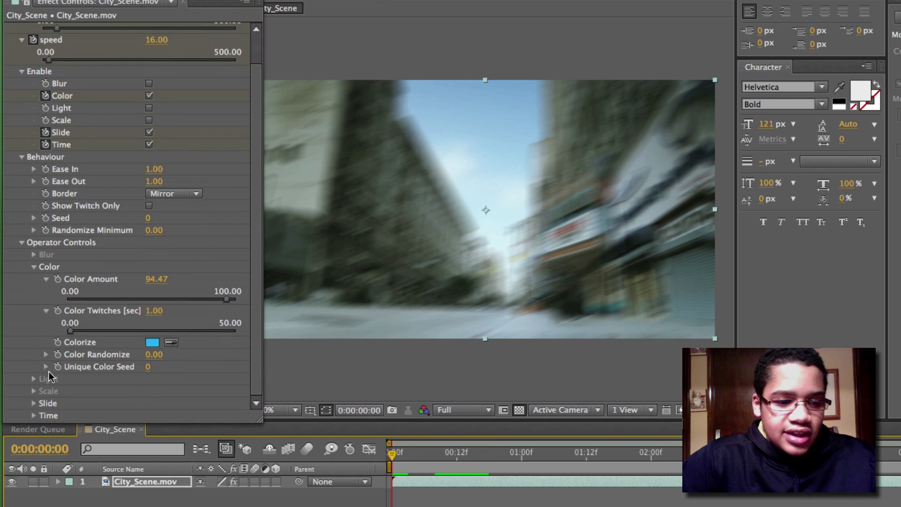
click(46, 355)
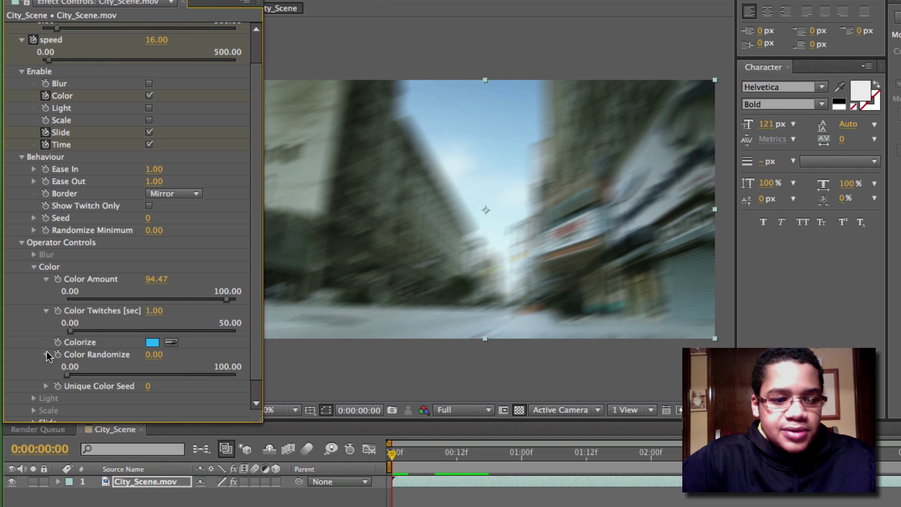
click(47, 387)
scroll(91, 393, down, 2)
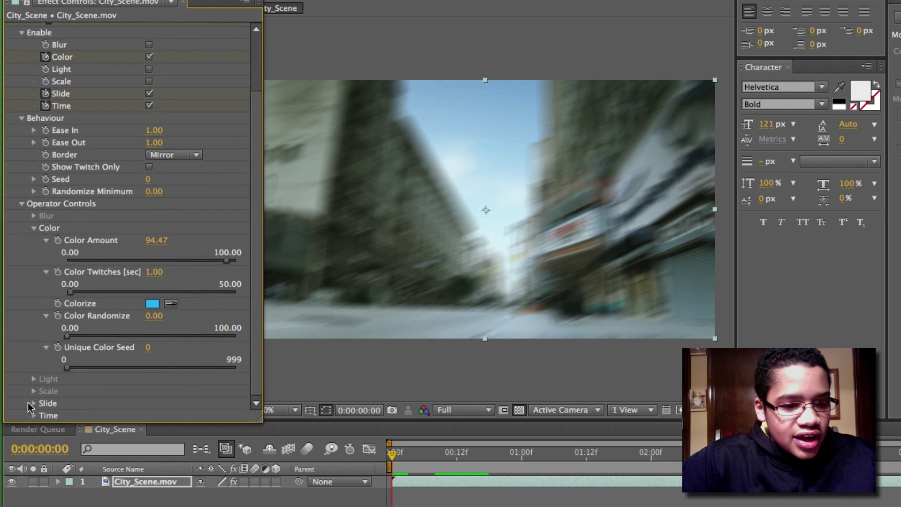
click(33, 403)
Step: Set Slide Amount to 7.00 and preview the blue-tinted street clip from near the start
scroll(30, 406, down, 5)
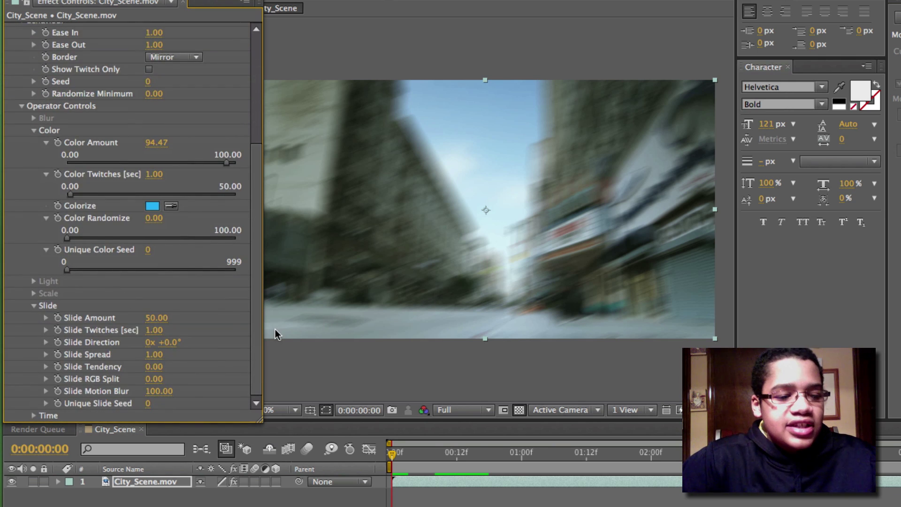
drag(151, 318, 25, 341)
key(space)
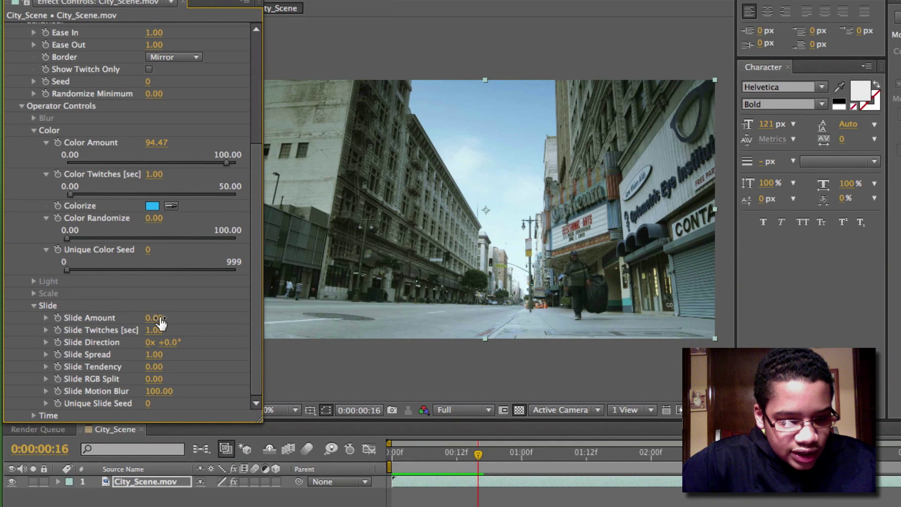
drag(154, 317, 268, 372)
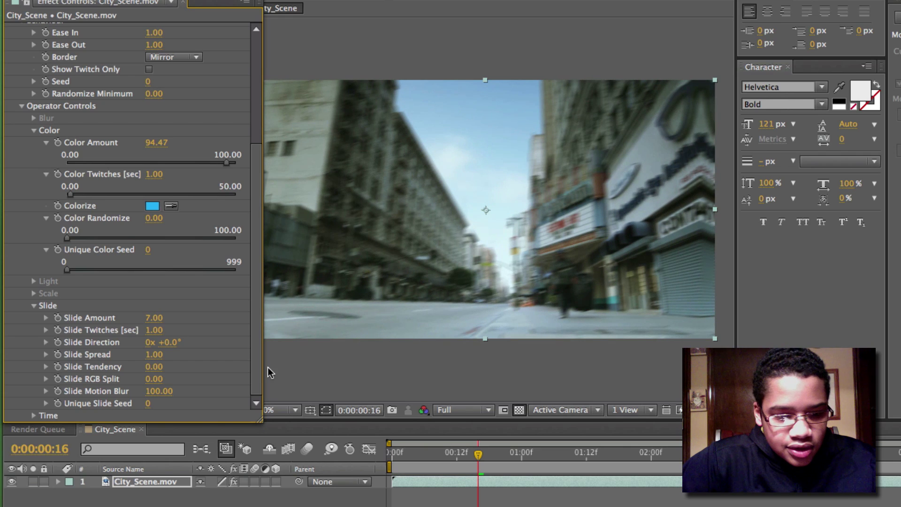
click(419, 453)
key(space)
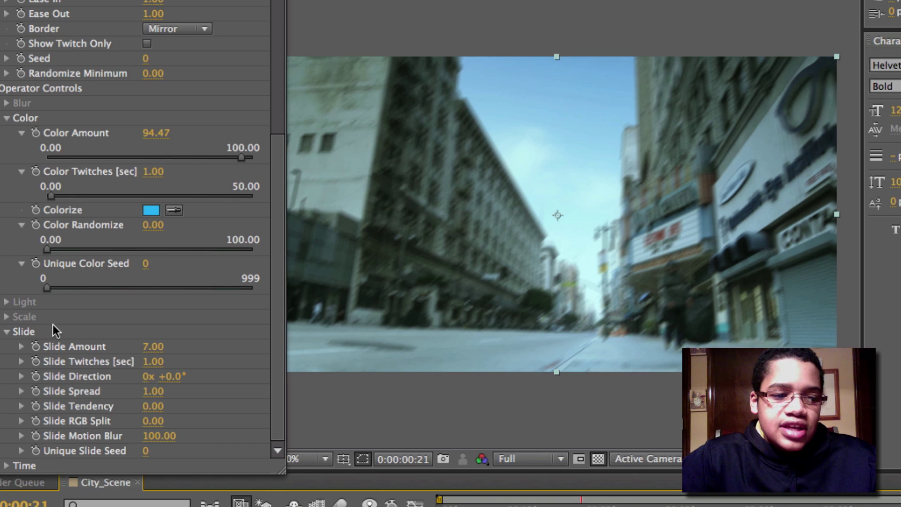
scroll(217, 114, up, 5)
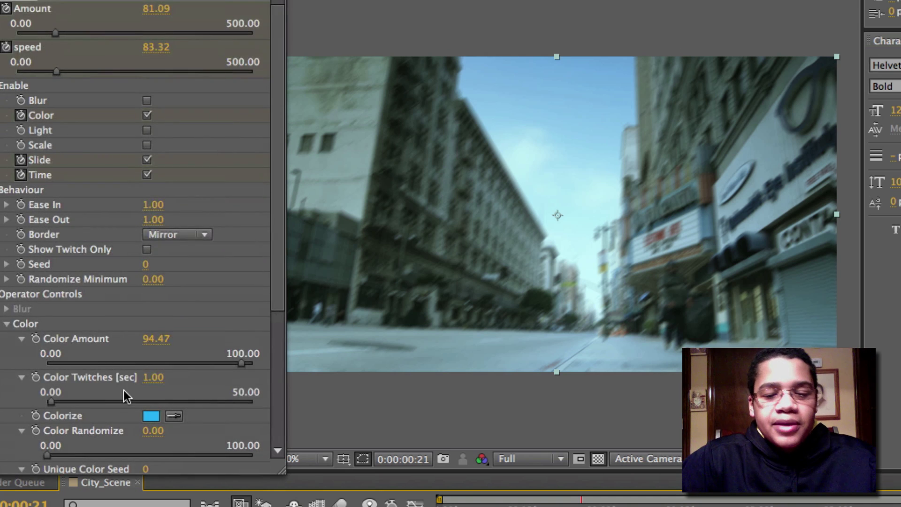
scroll(123, 390, down, 5)
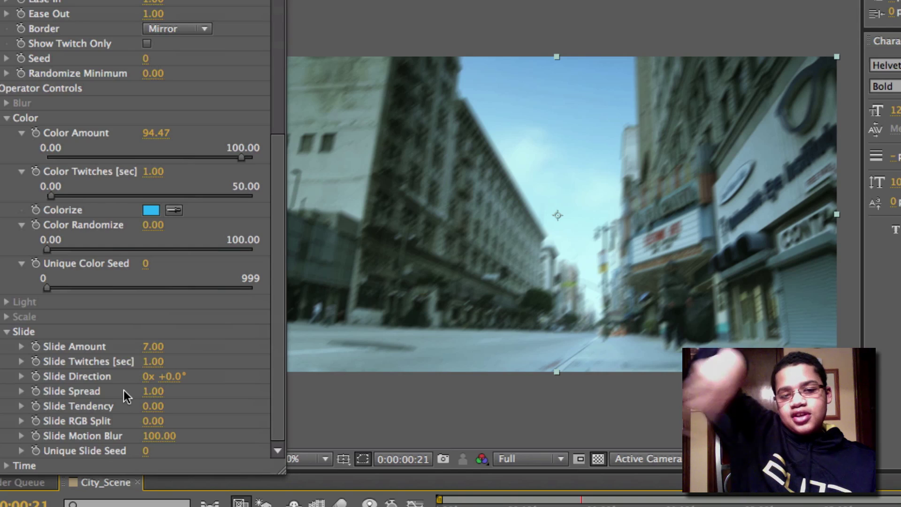